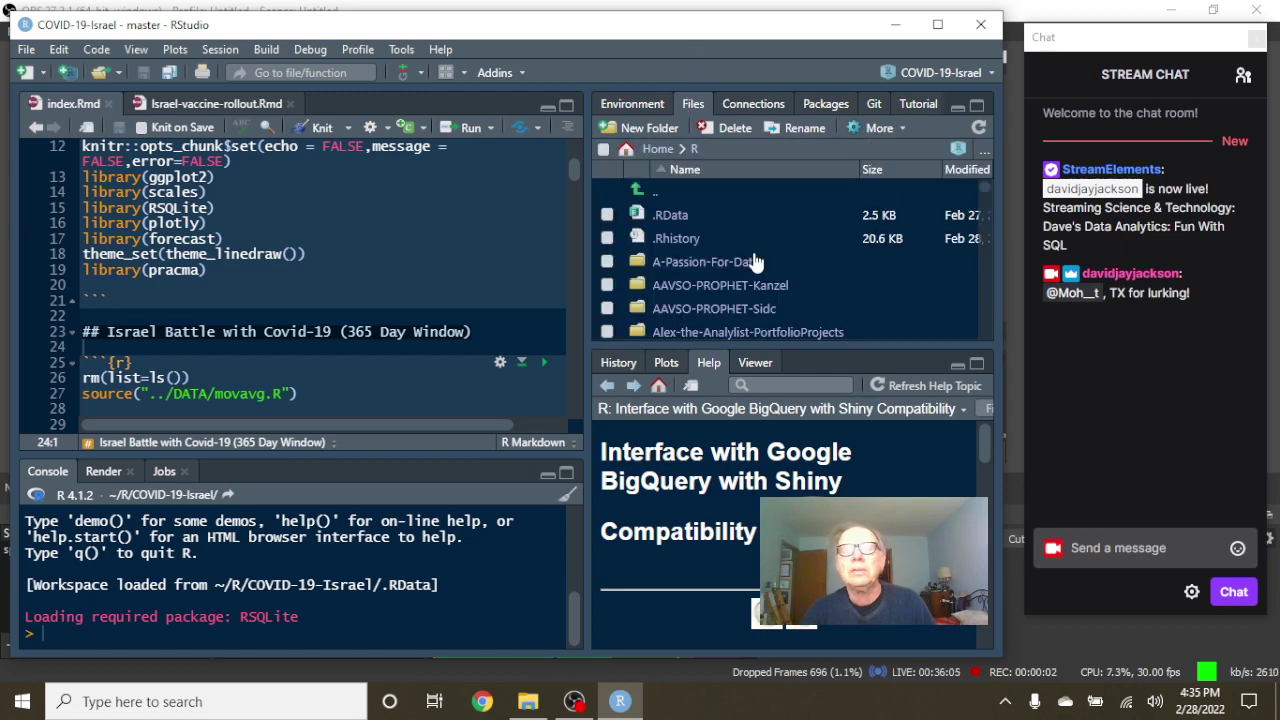
Step: Open the COVID-19-Ohio.Rproj project from the COVID-19-Ohio folder and knit its Index.Rmd into the HTML report
left_click(957, 364)
scroll(853, 390, "down", 2)
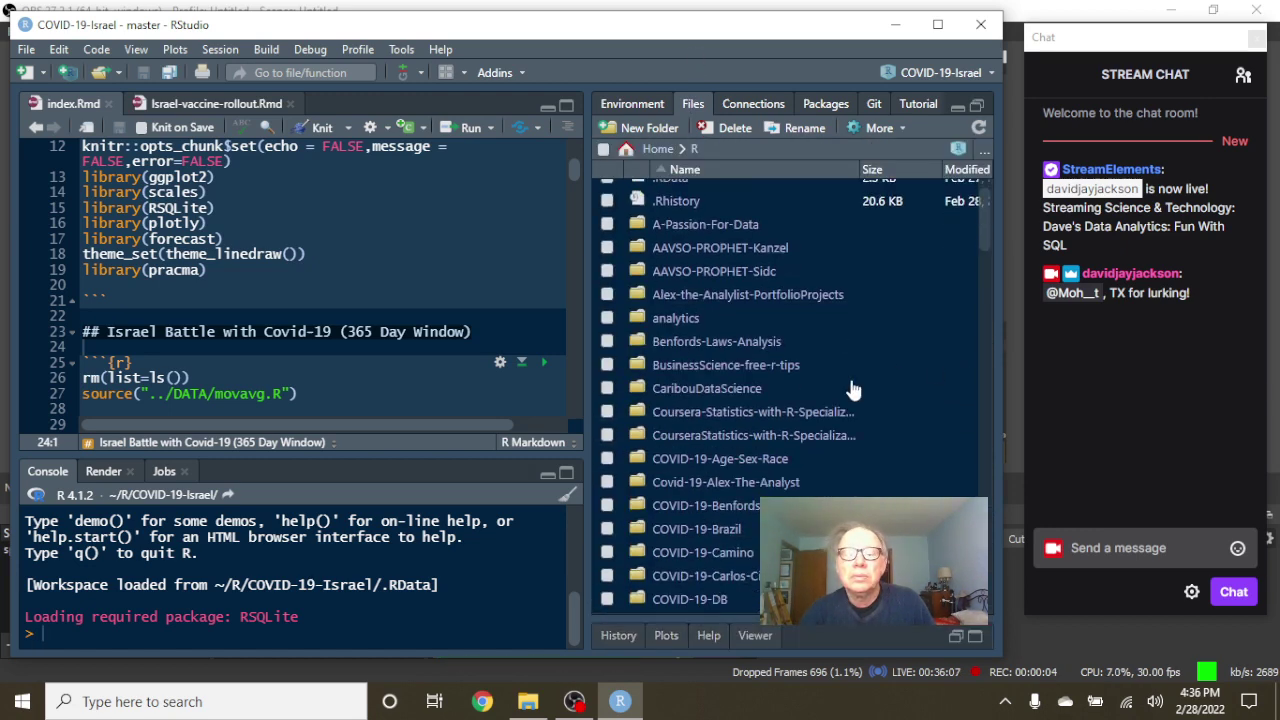
scroll(853, 390, "down", 3)
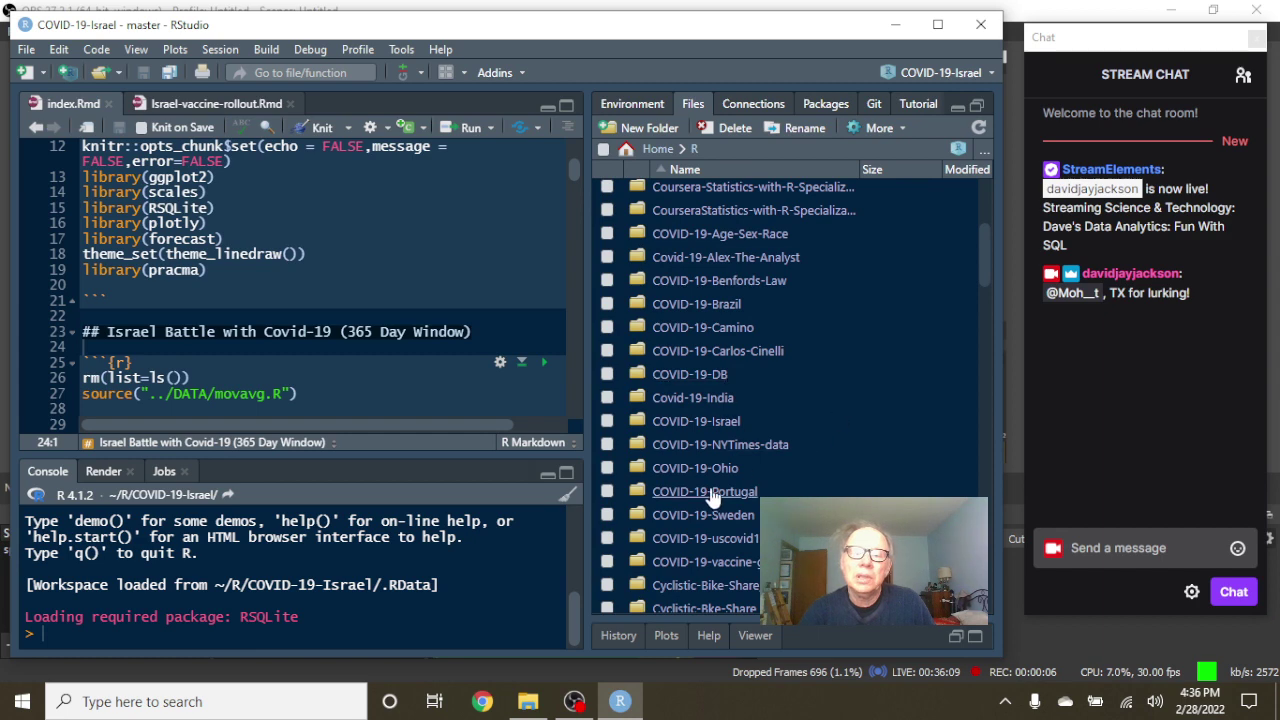
left_click(714, 470)
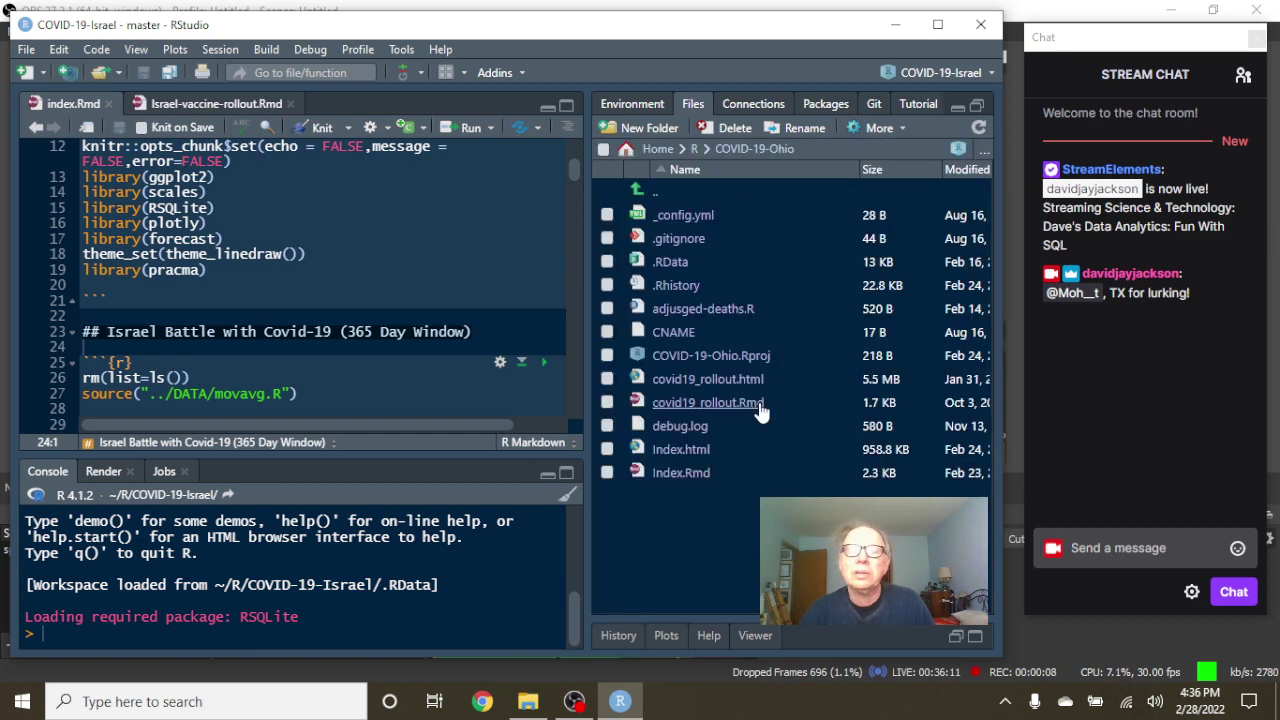
left_click(752, 358)
left_click(552, 369)
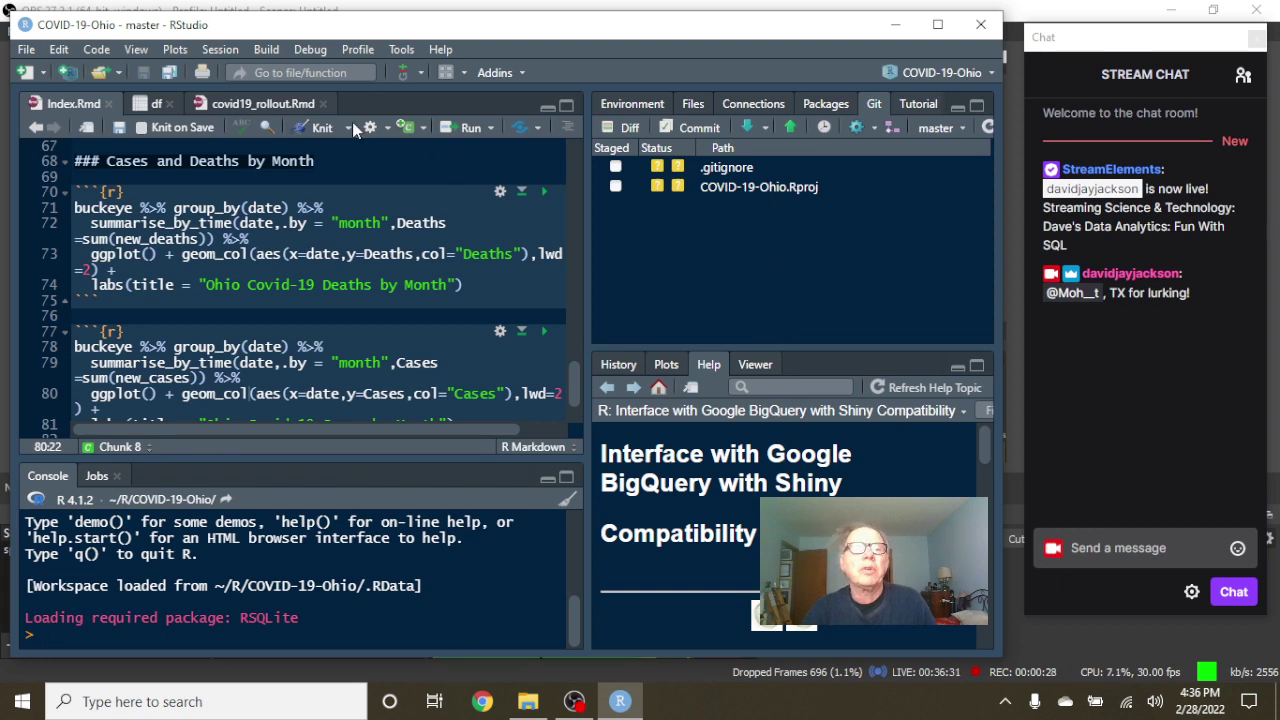
left_click(321, 128)
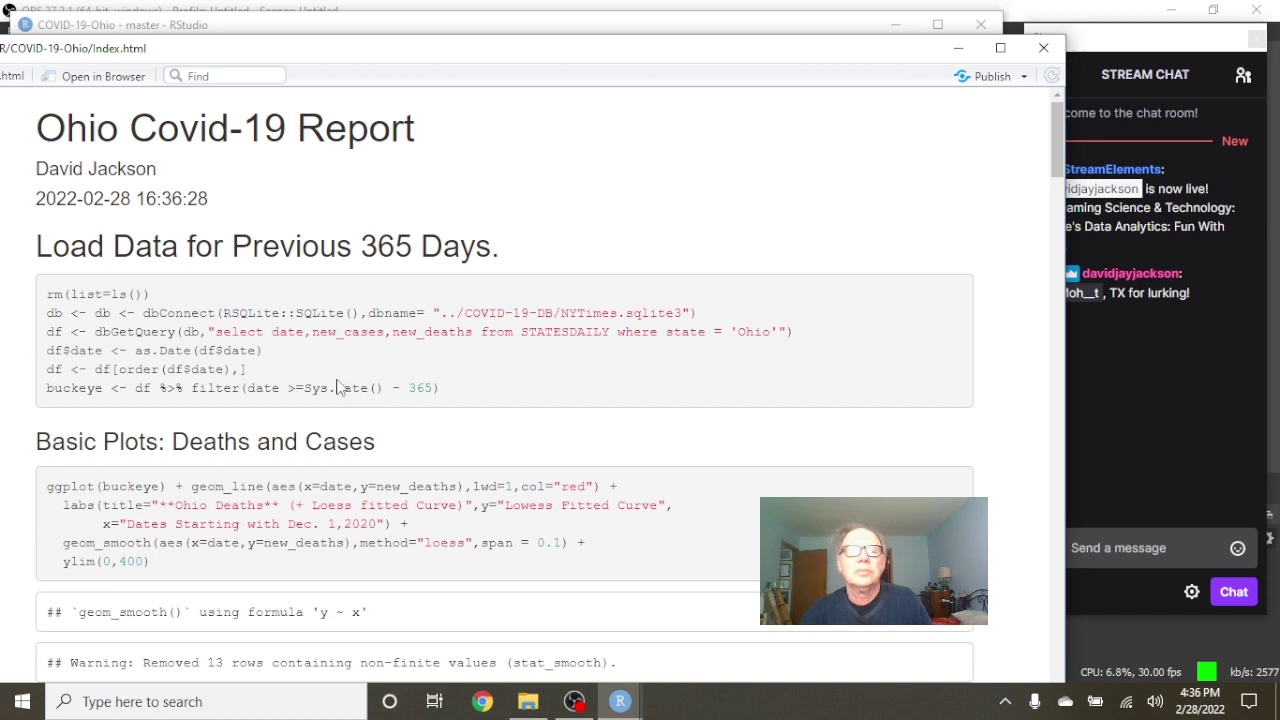
Step: Examine the report's daily Ohio deaths and cases plots with their loess fitted curves
scroll(312, 400, "down", 1)
scroll(312, 400, "down", 5)
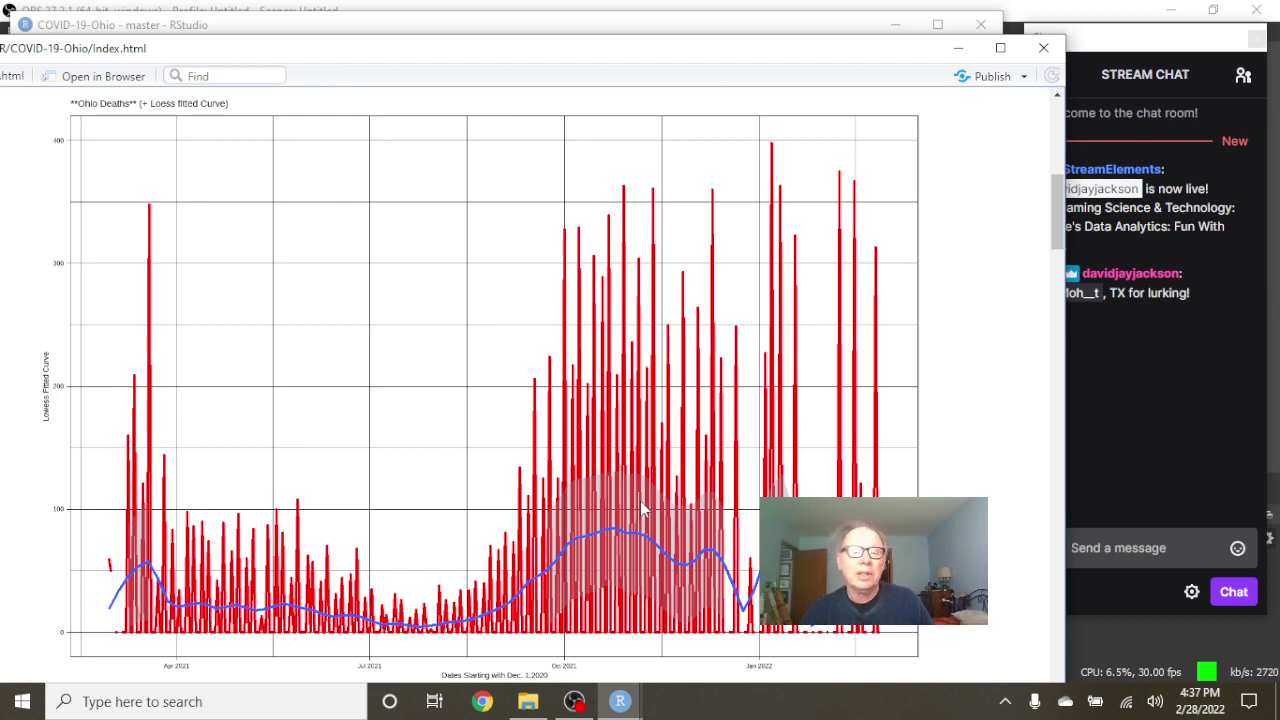
scroll(641, 507, "down", 2)
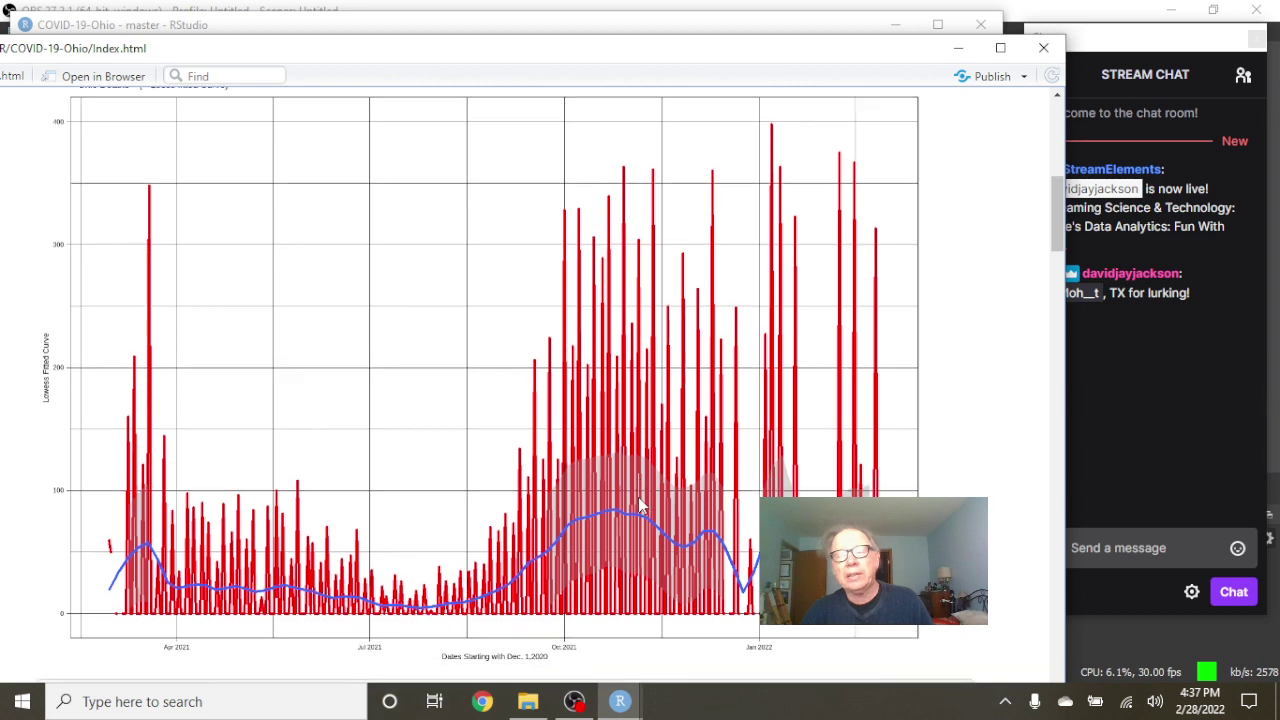
scroll(641, 507, "down", 6)
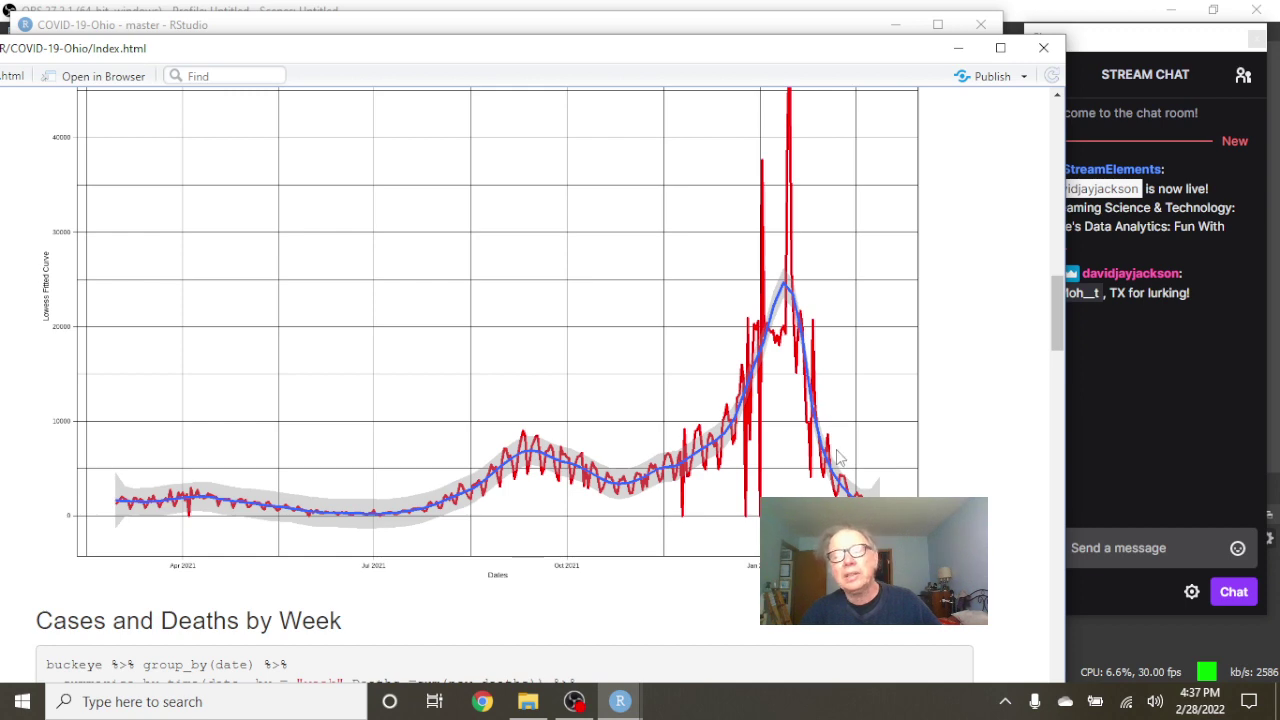
scroll(790, 390, "up", 3)
scroll(790, 390, "down", 2)
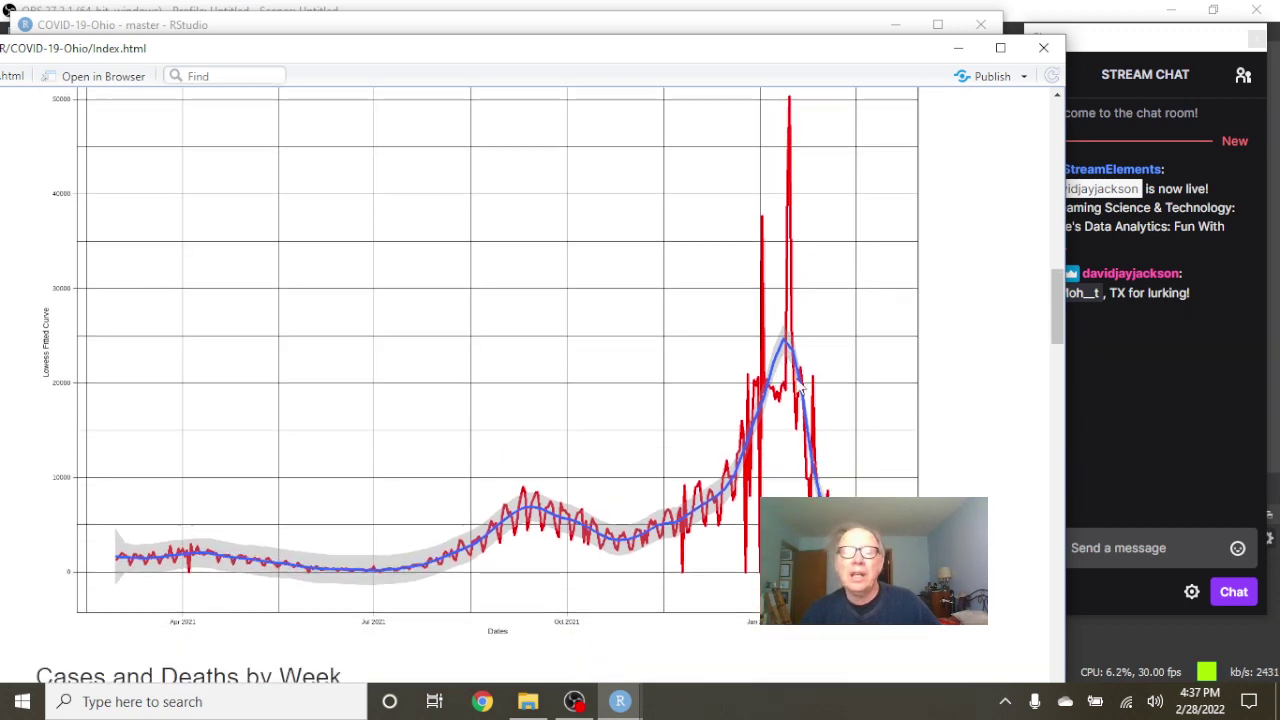
scroll(797, 385, "up", 2)
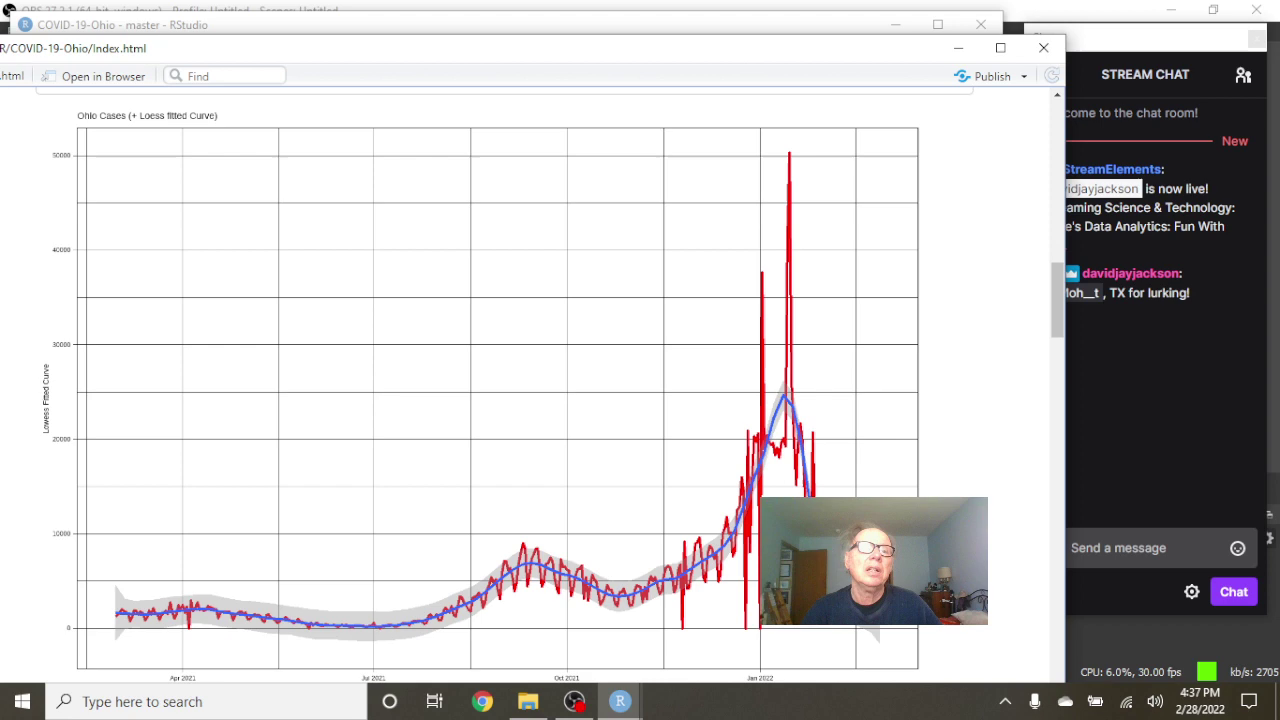
Step: Review the Ohio Covid-19 deaths and cases by week line charts in the report
scroll(554, 311, "down", 10)
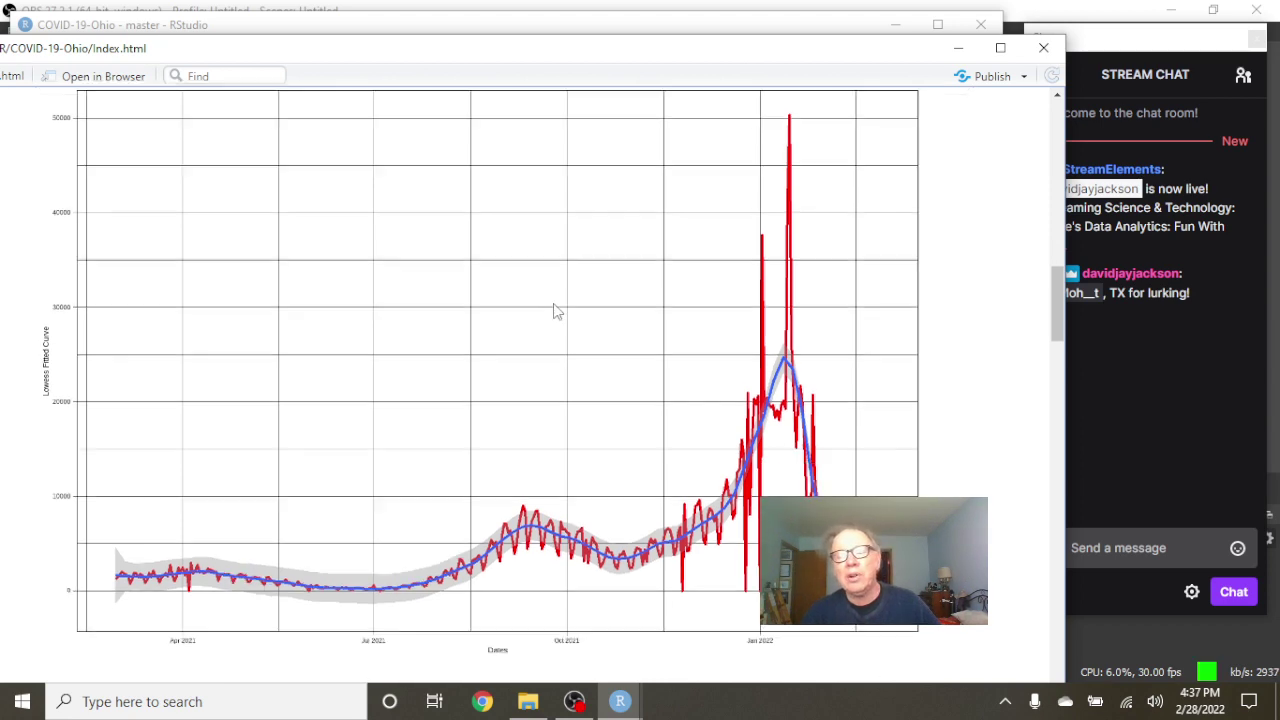
scroll(556, 311, "down", 2)
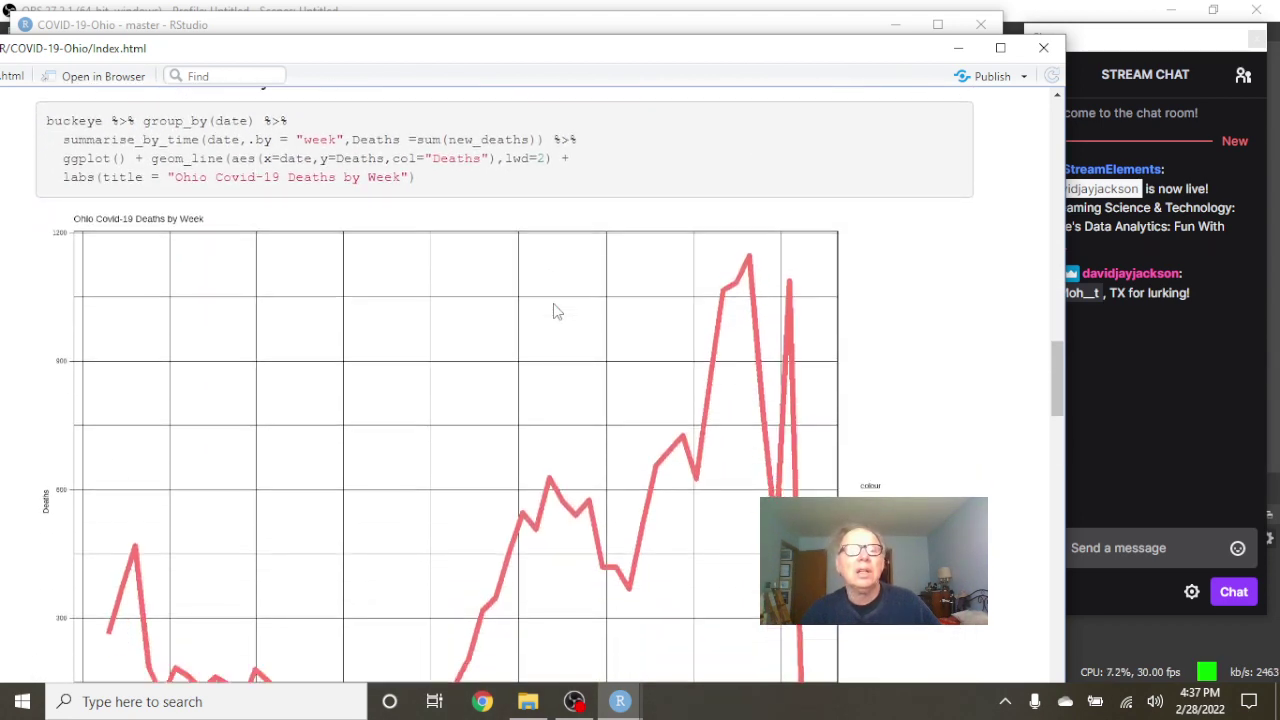
scroll(556, 311, "down", 3)
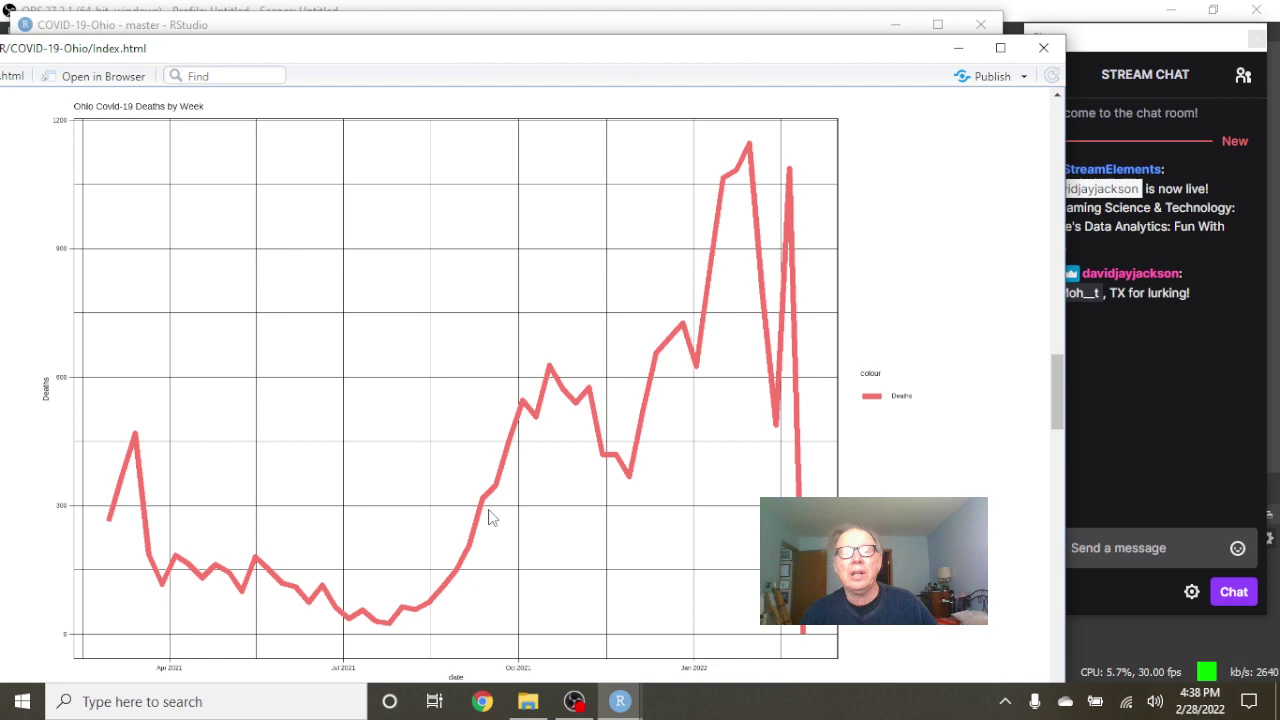
scroll(615, 272, "down", 5)
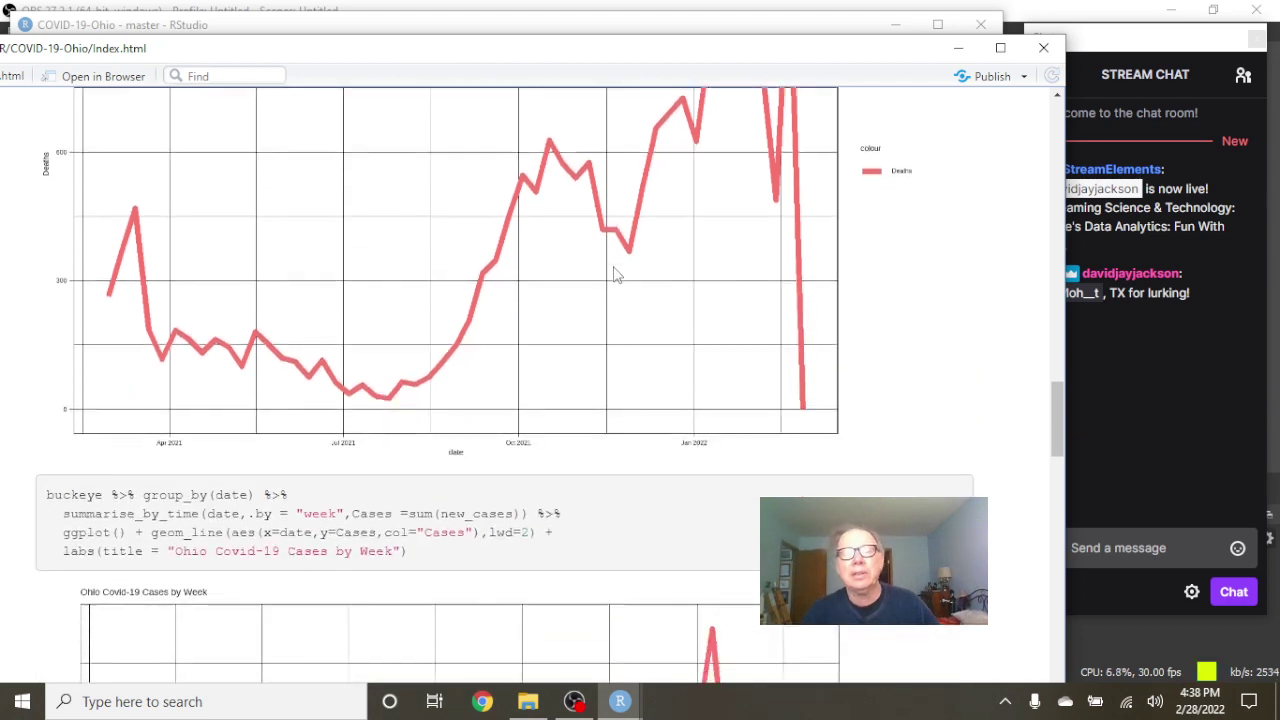
scroll(615, 272, "down", 3)
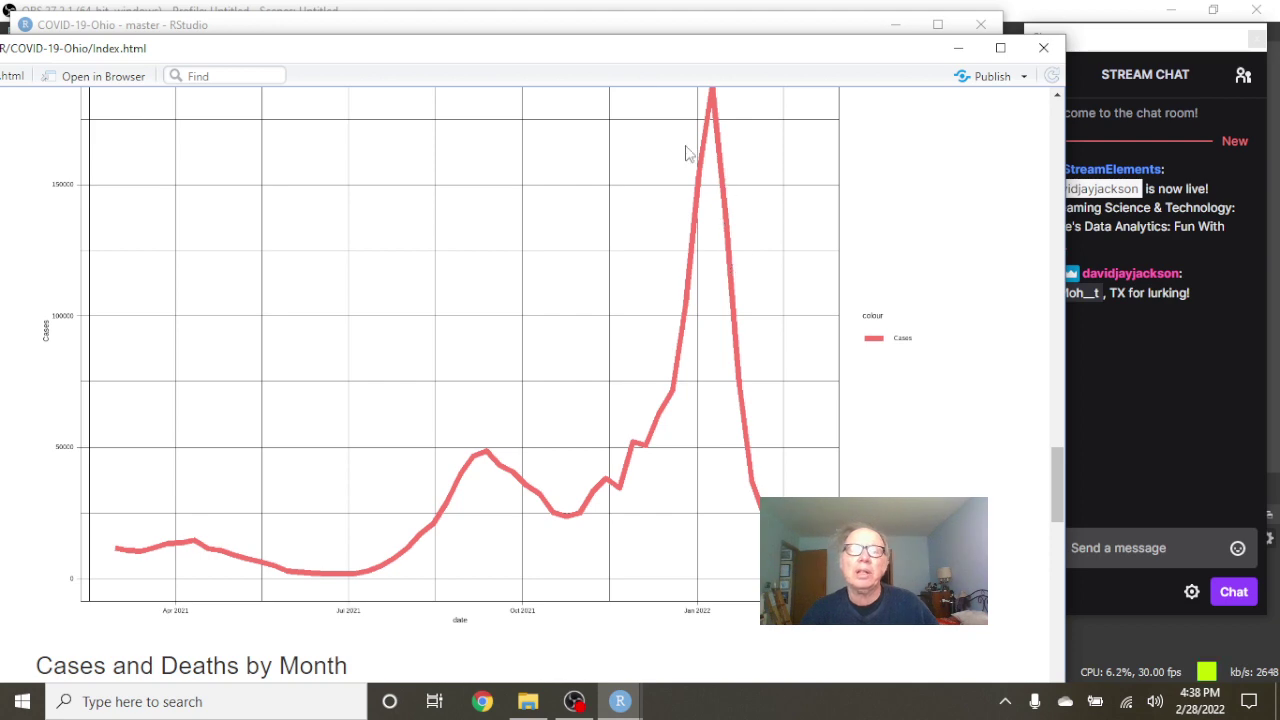
Step: Compare the Ohio Covid-19 deaths and cases by month bar charts, focusing on the most recent months
scroll(585, 160, "down", 2)
scroll(585, 160, "down", 4)
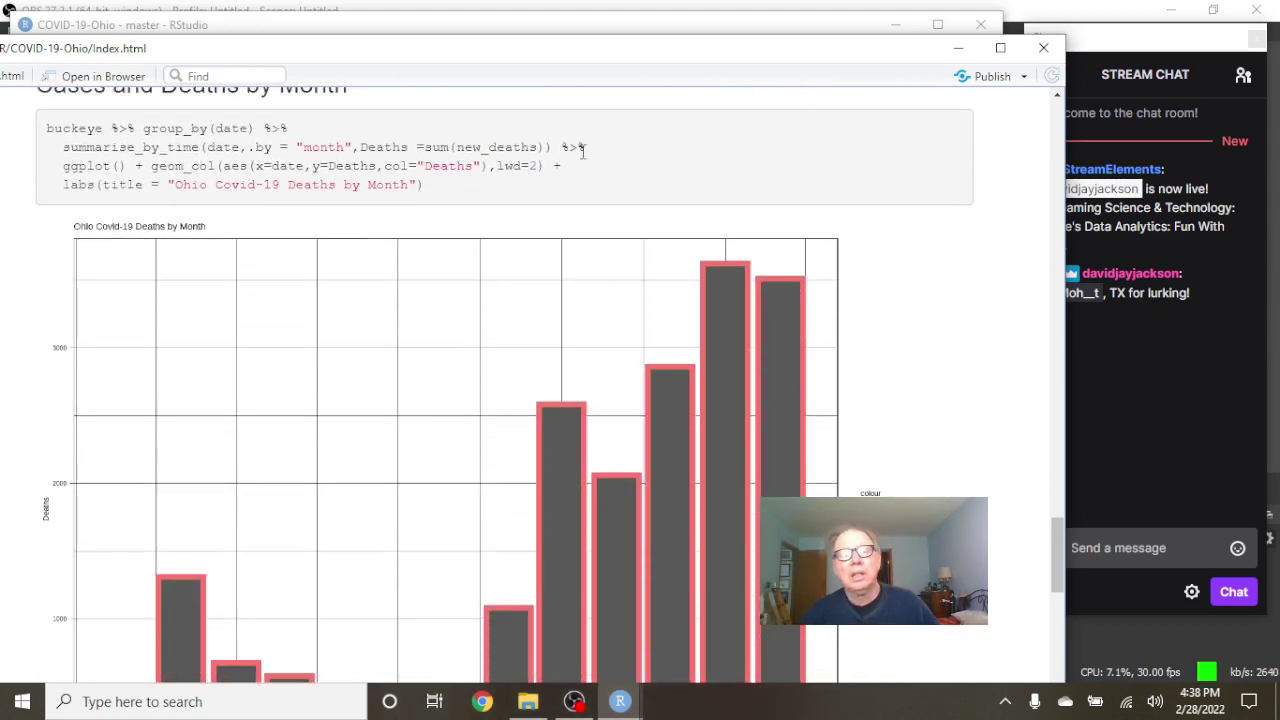
scroll(585, 160, "down", 1)
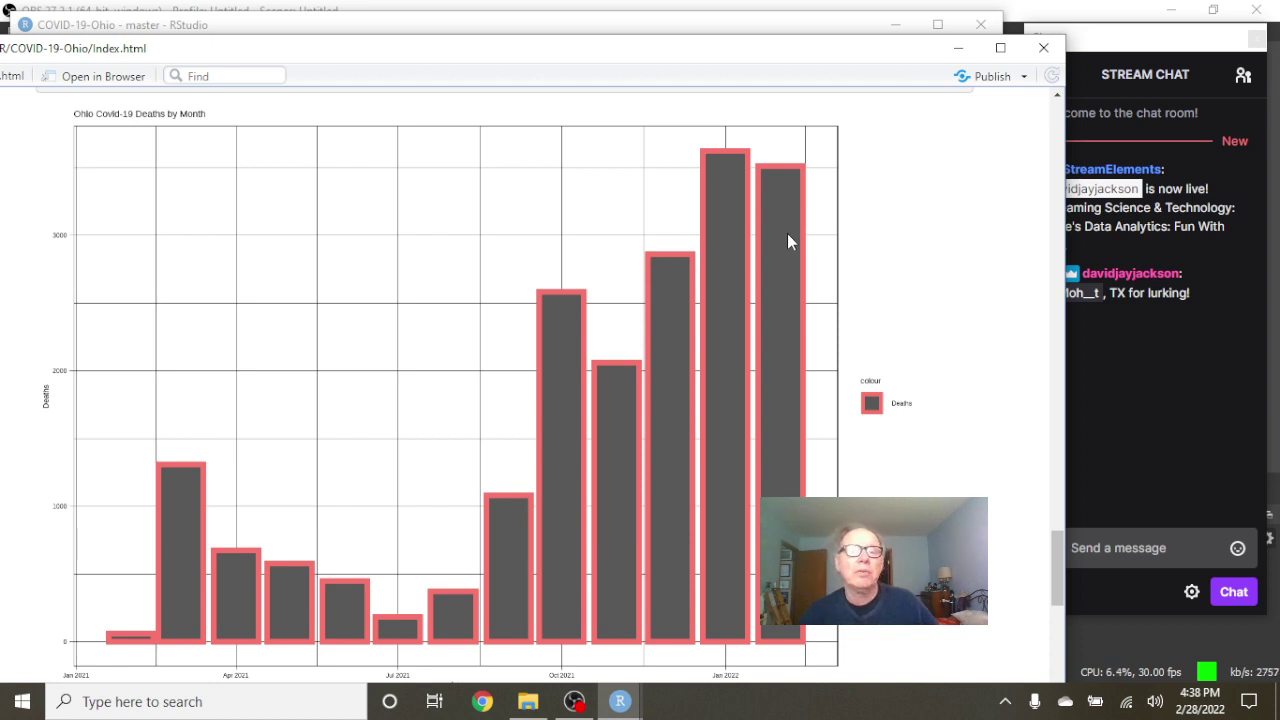
scroll(712, 232, "down", 1)
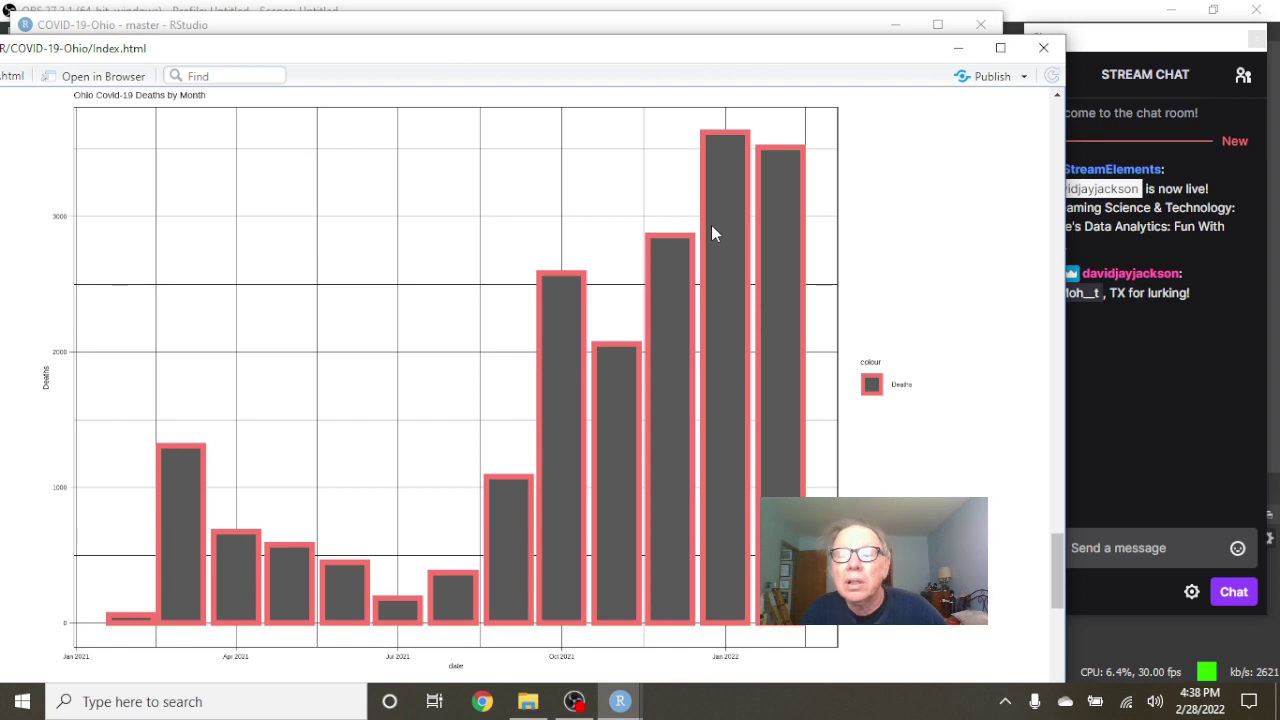
scroll(711, 233, "up", 1)
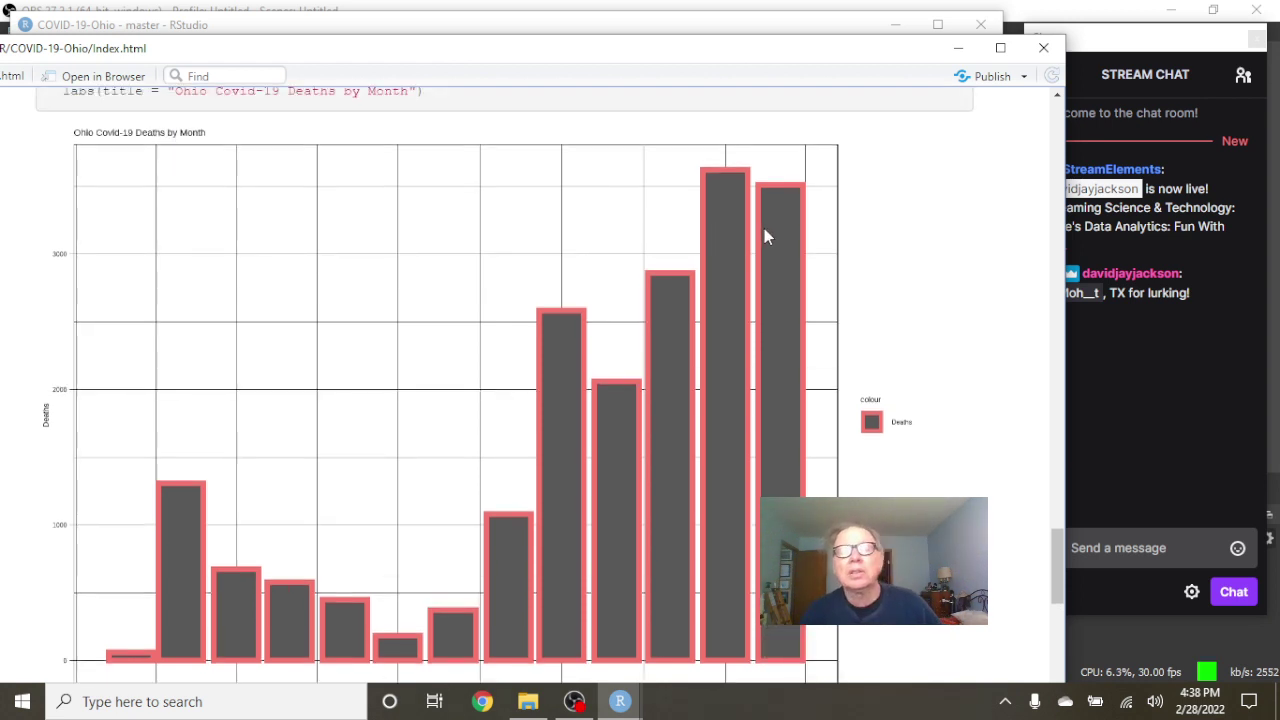
scroll(775, 244, "down", 1)
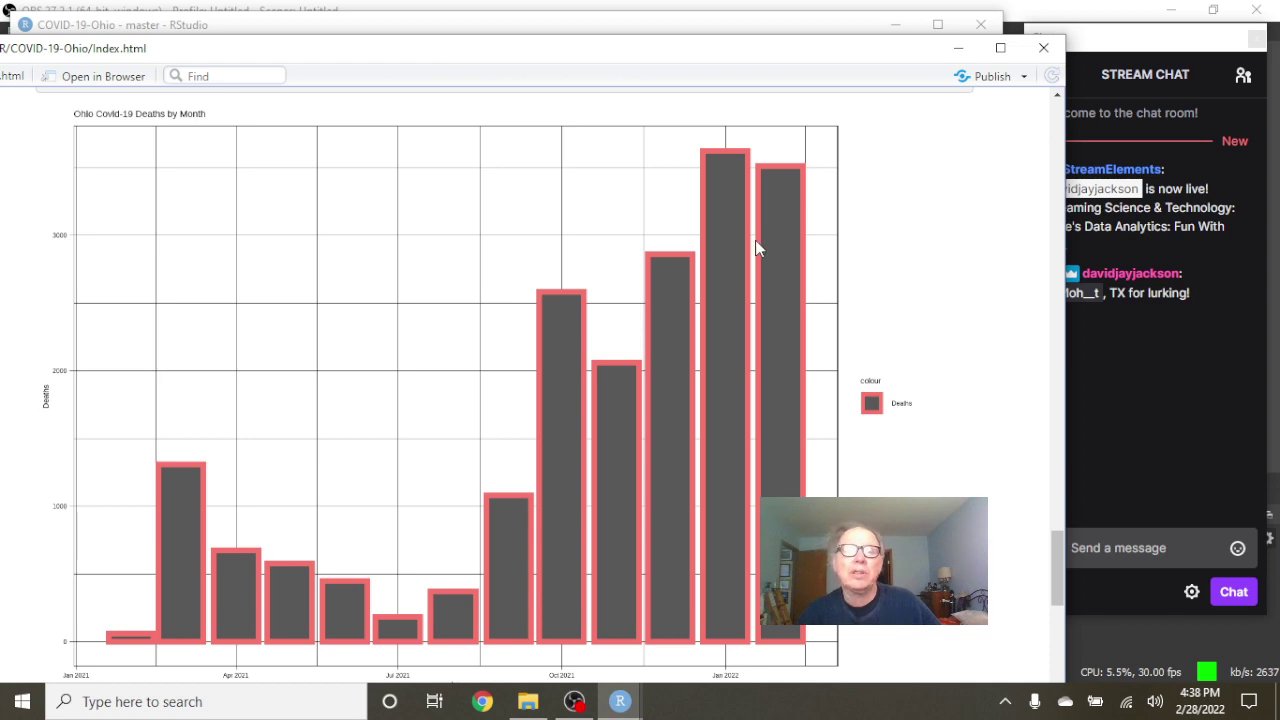
scroll(561, 237, "down", 5)
scroll(561, 237, "down", 5)
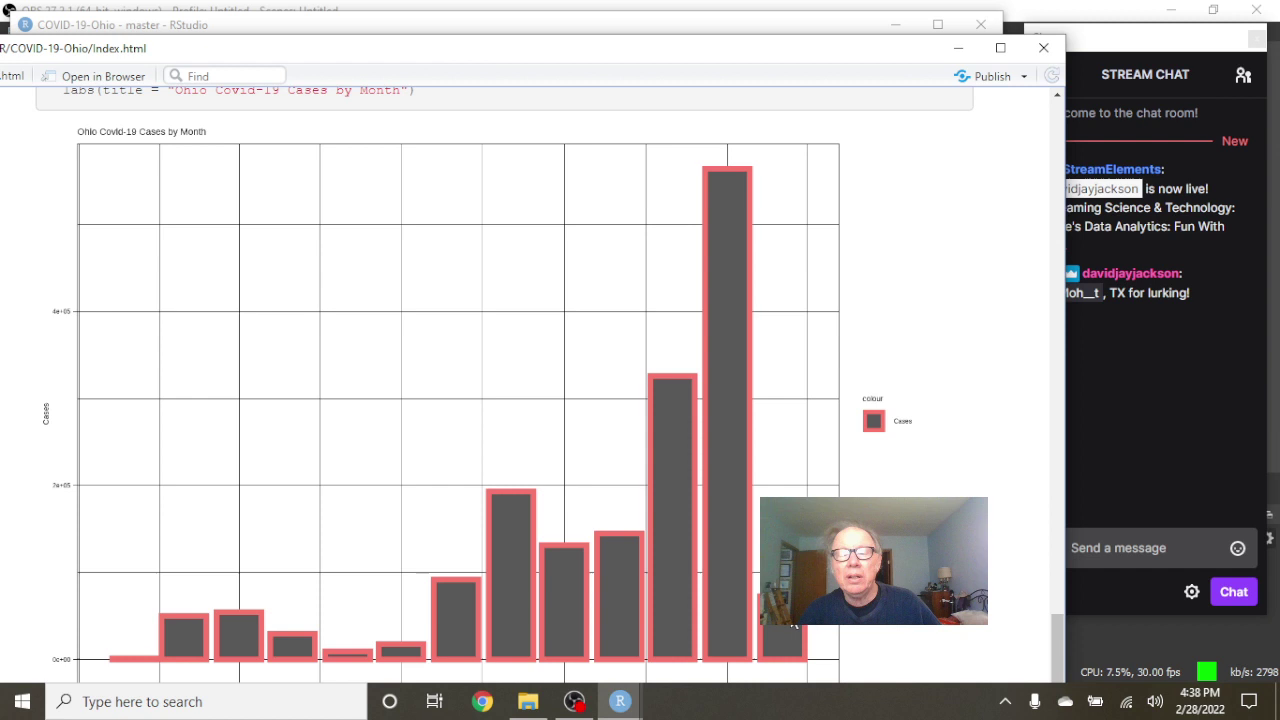
scroll(793, 625, "down", 1)
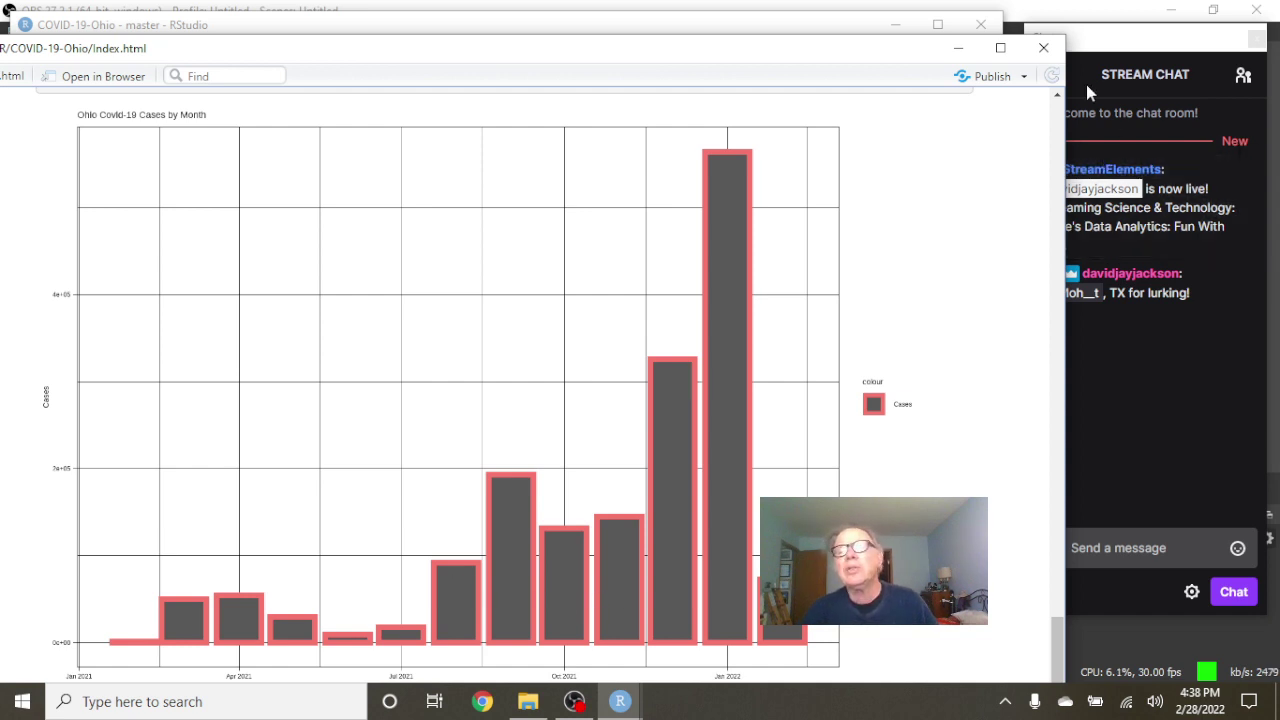
Step: Close the report preview and stage the modified index.html for the Git commit
left_click(1043, 48)
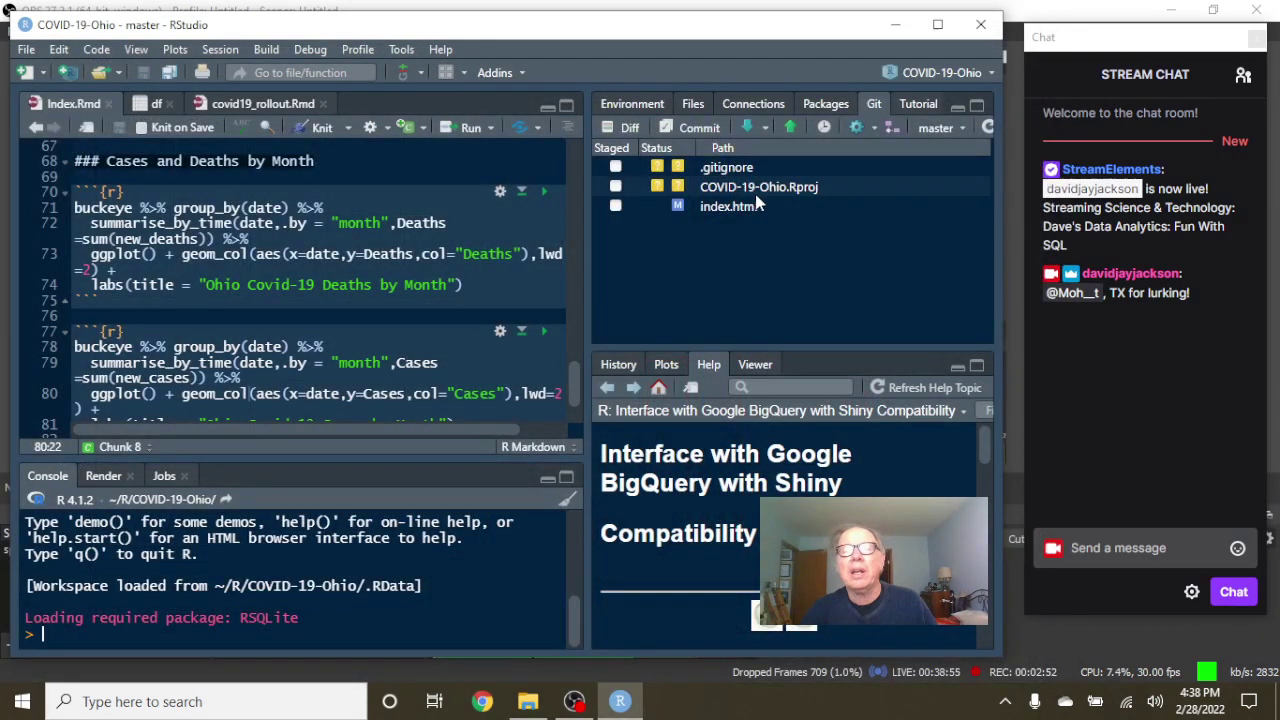
left_click(615, 207)
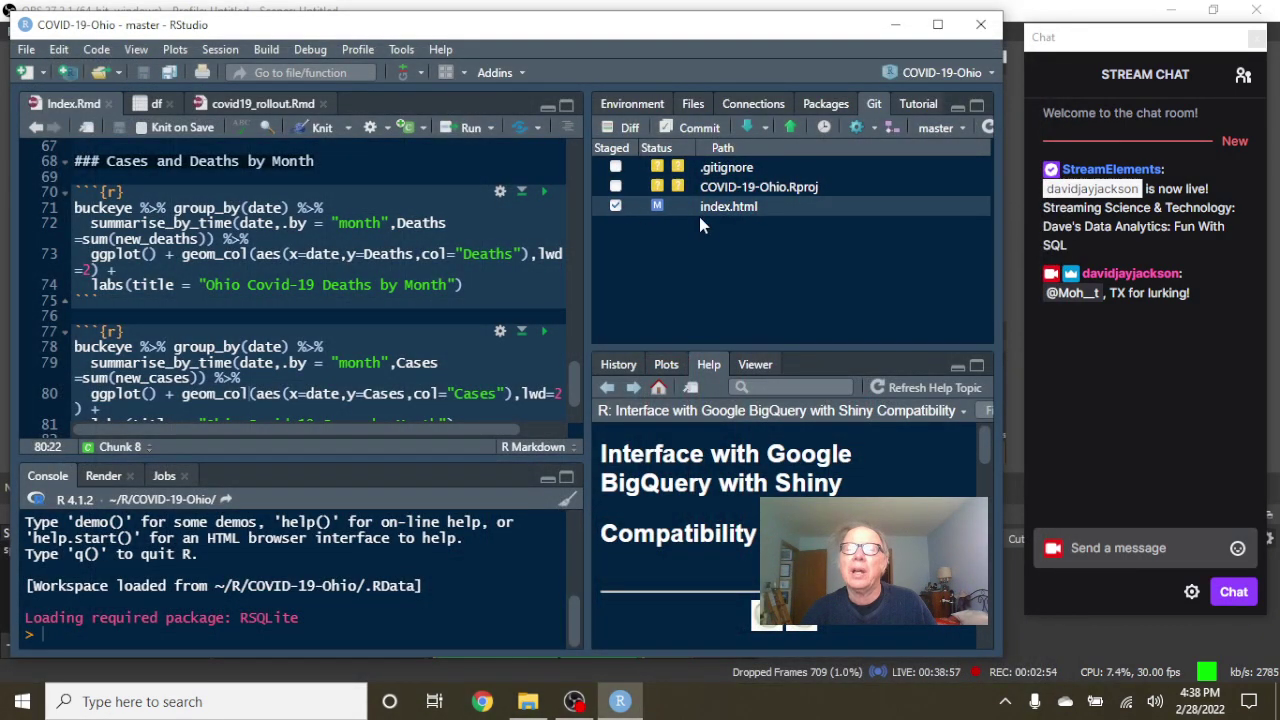